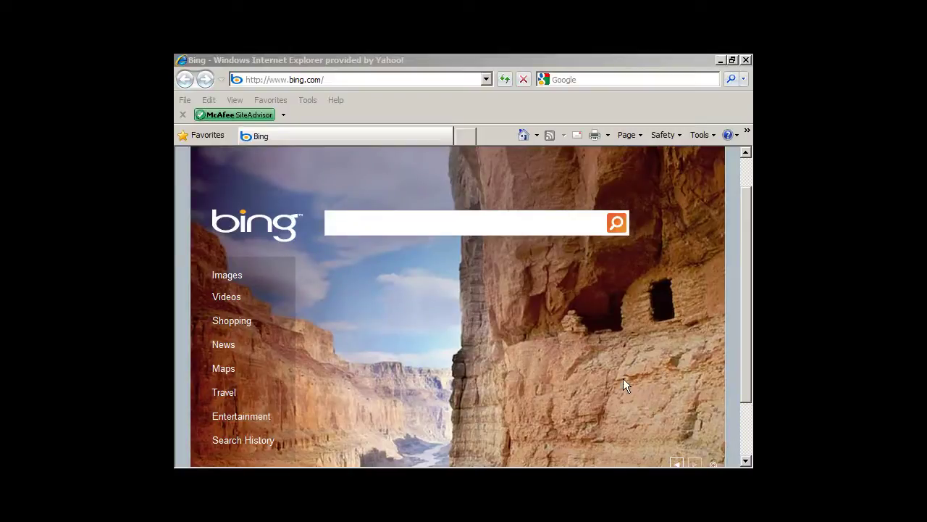
Go to microsoft.com/streets and open the Streets & Trips Free Trial page
left_click(342, 78)
type("micr")
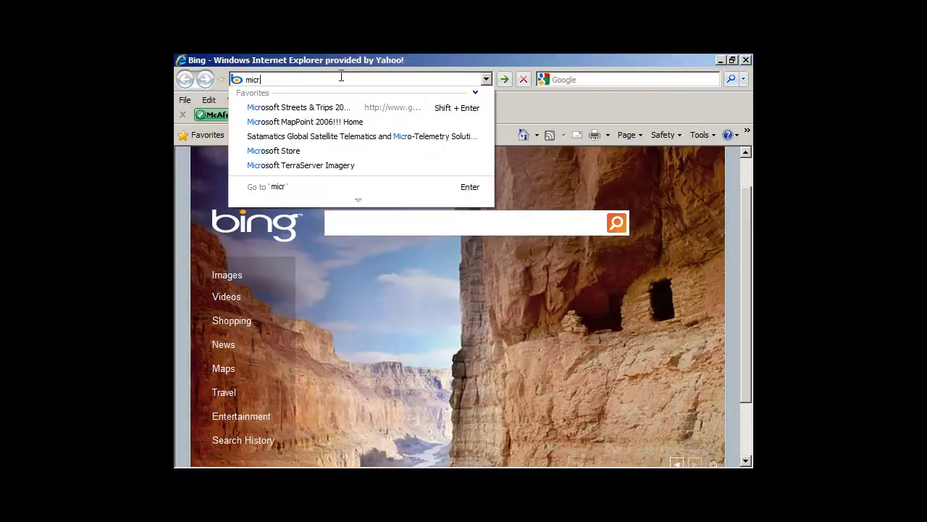
type("osoft.com/stree")
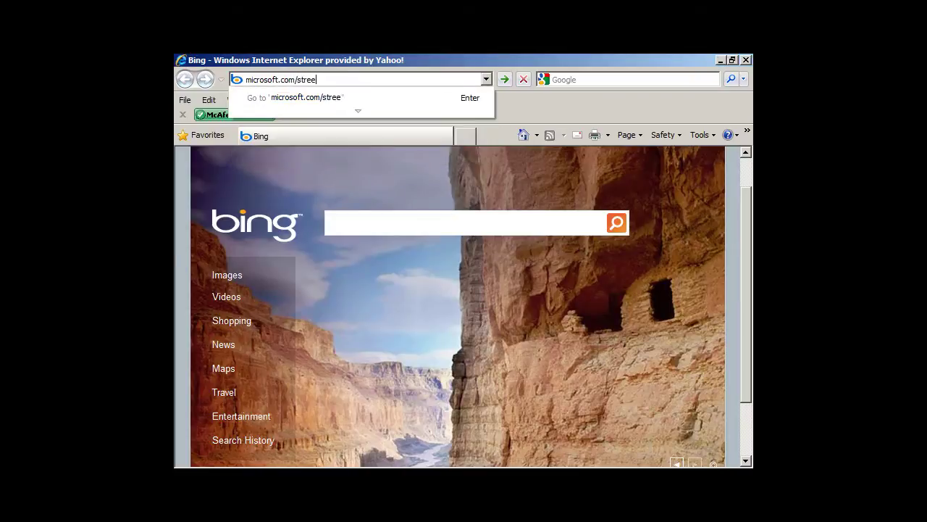
type("ts")
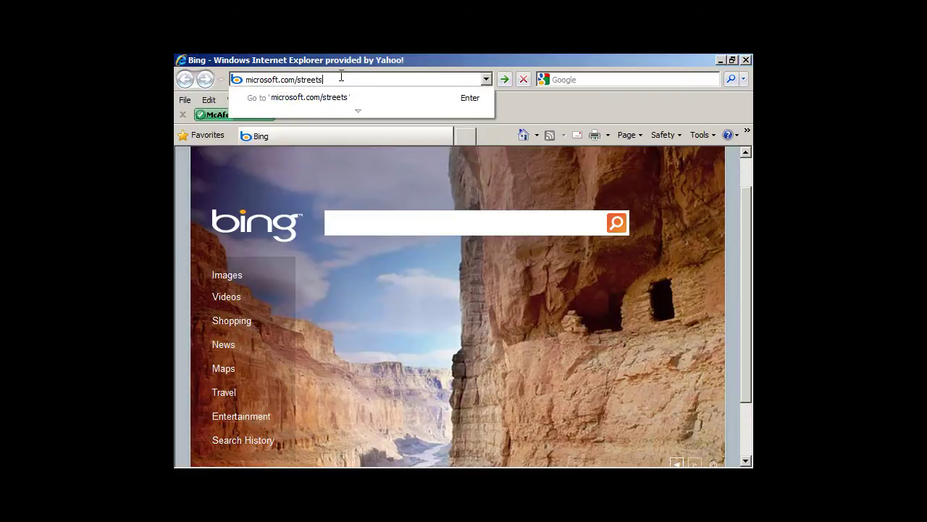
left_click(508, 82)
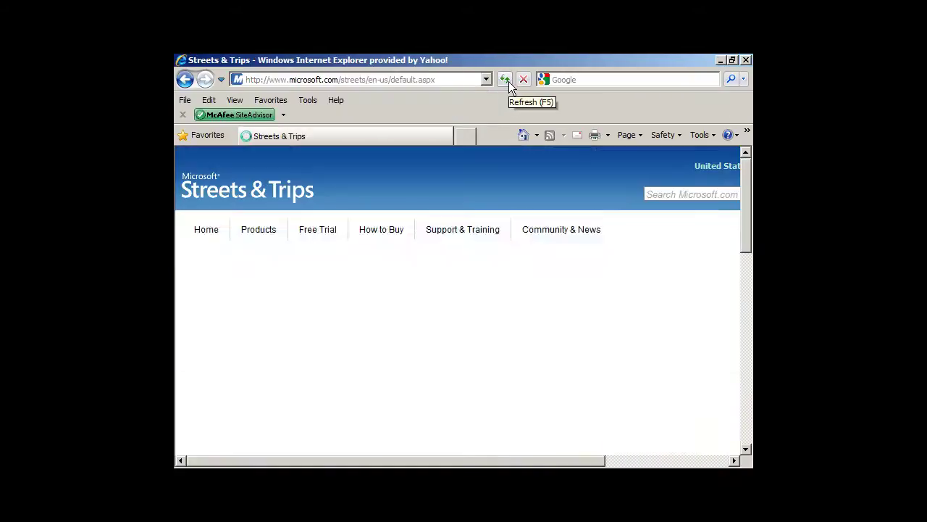
left_click_drag(748, 186, 745, 229)
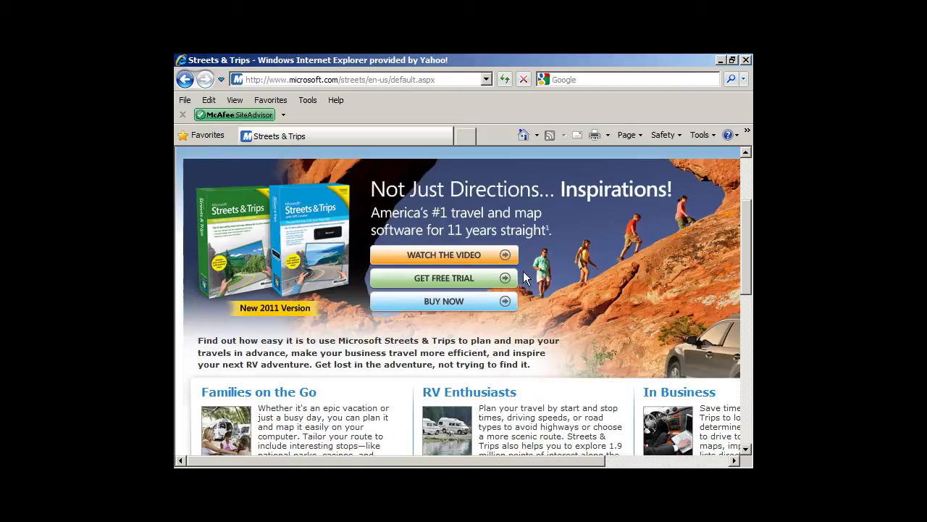
left_click(467, 281)
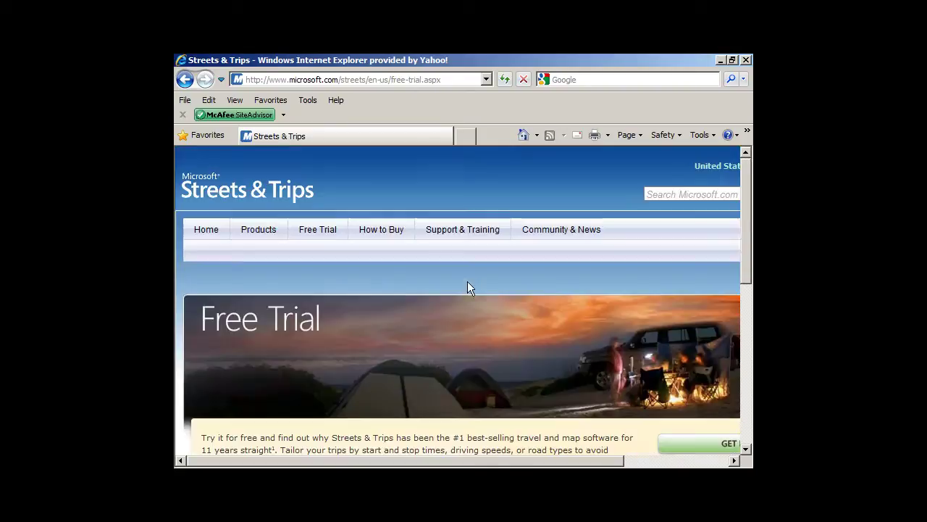
left_click_drag(746, 225, 740, 340)
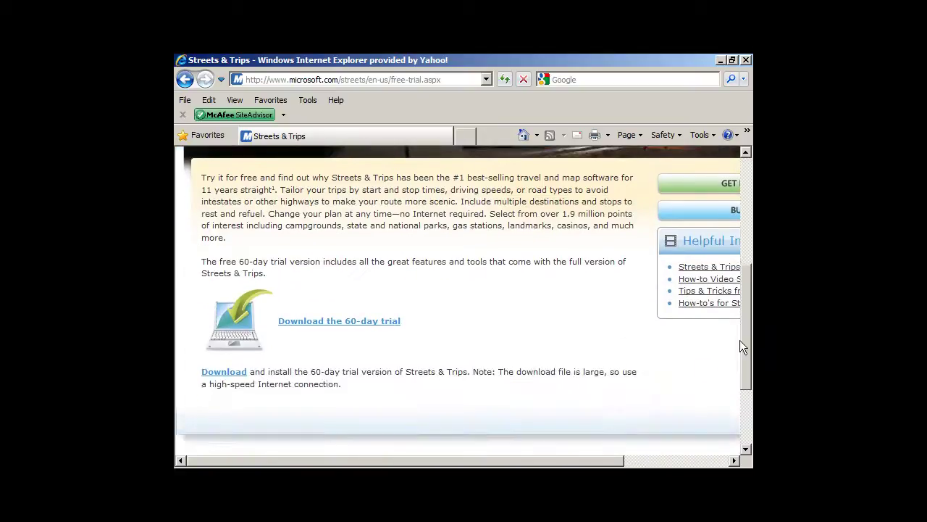
Follow 'Download the 60-day trial' to the Download Center page listing ST2011.exe (1257.5 MB)
left_click(338, 325)
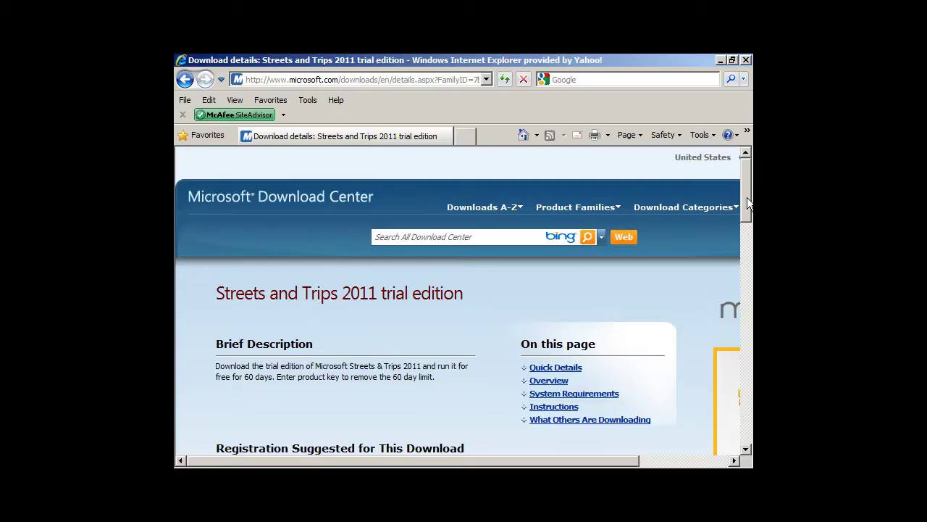
left_click_drag(747, 198, 748, 255)
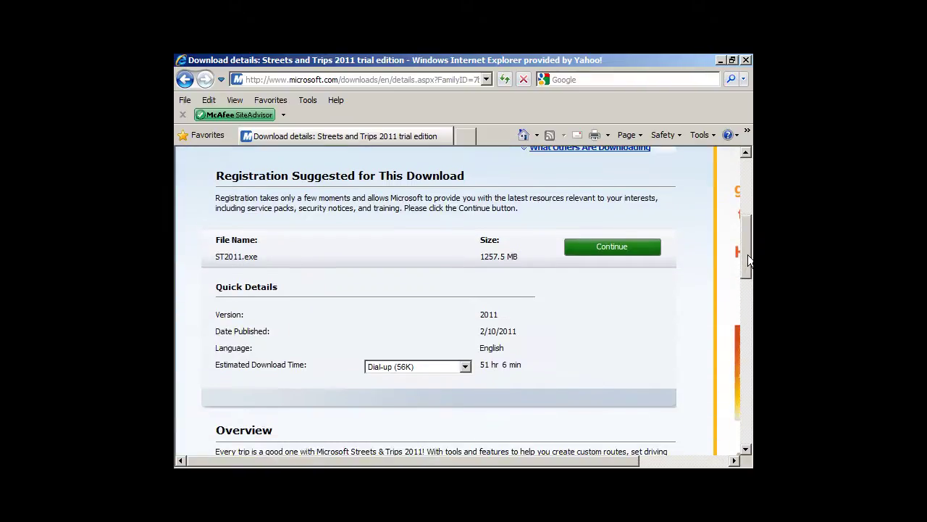
Continue past the download page and decline registration with 'No, I do not want to register'
left_click(611, 248)
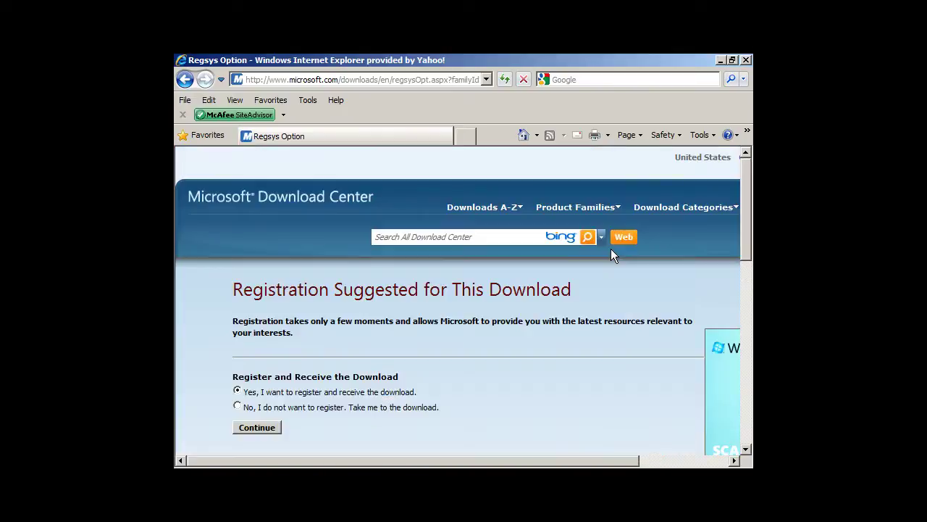
left_click_drag(744, 228, 746, 258)
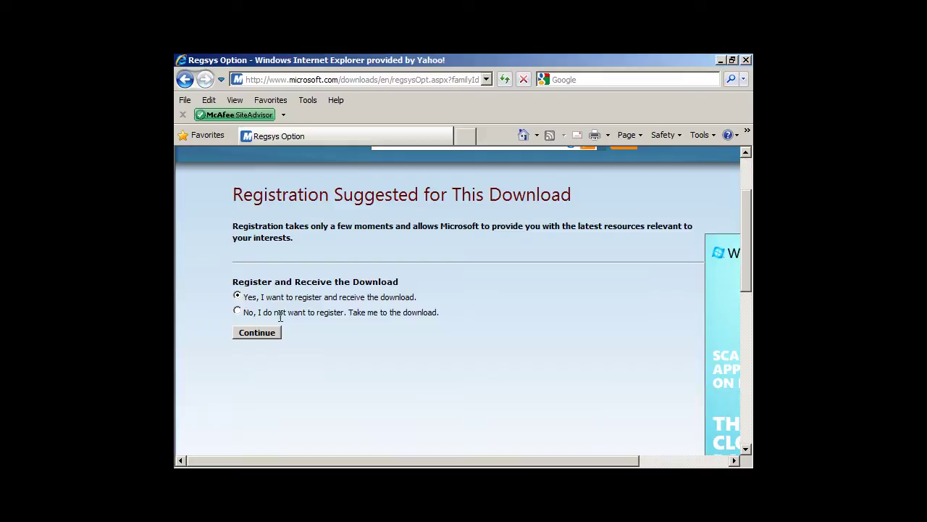
left_click(237, 311)
left_click(255, 333)
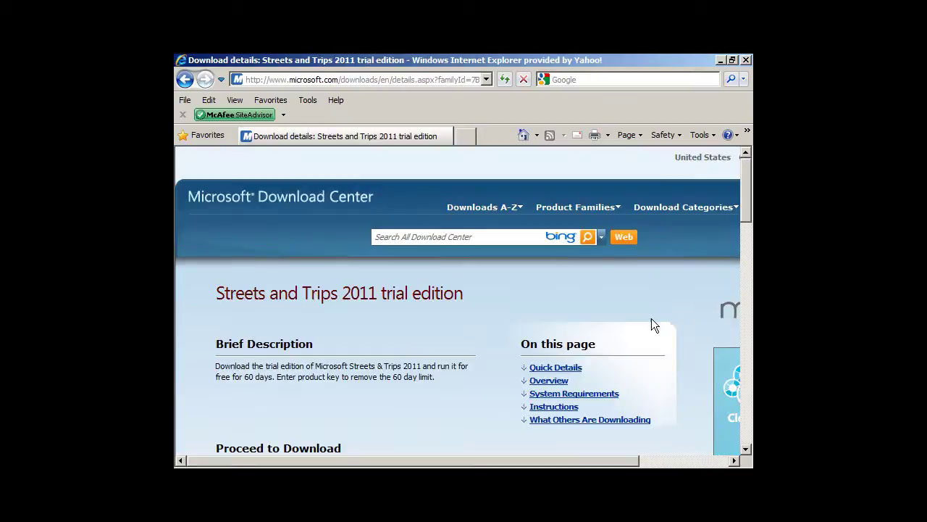
left_click_drag(750, 213, 749, 252)
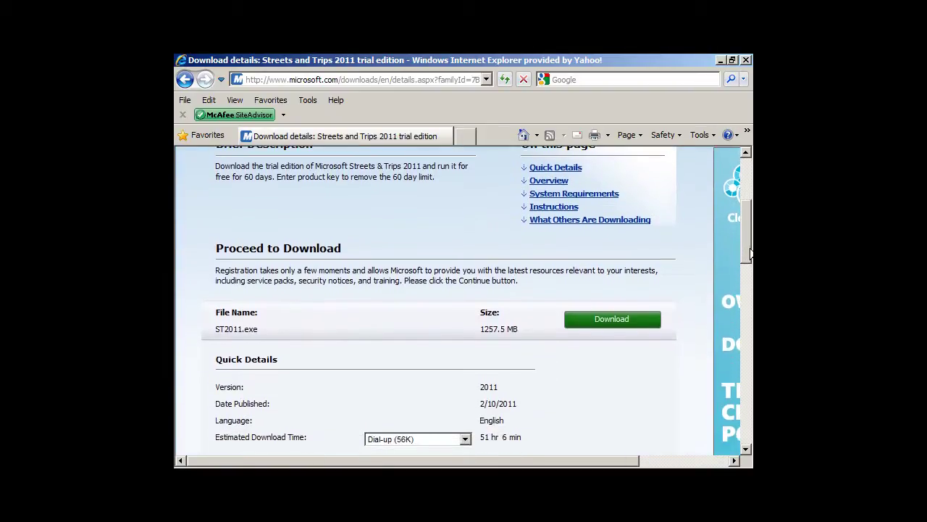
Download and save ST2011.exe to the Desktop
left_click(602, 325)
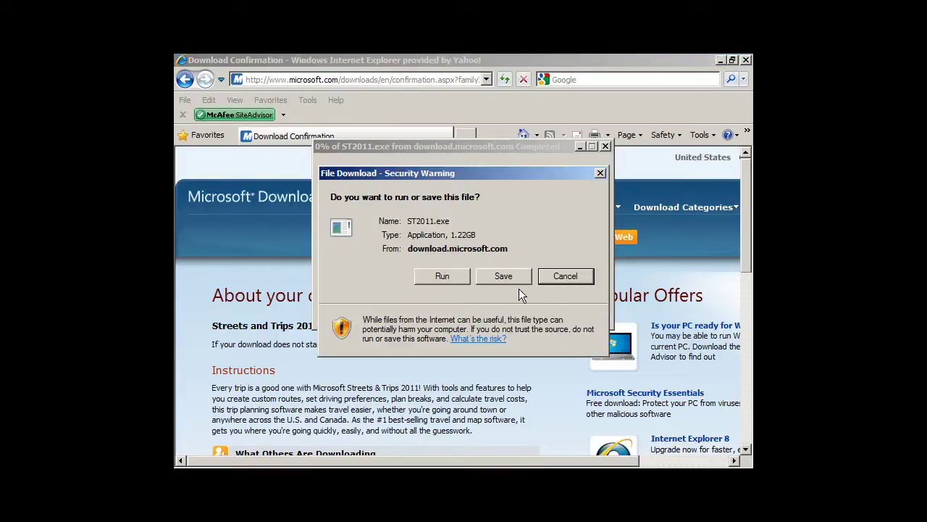
left_click(503, 276)
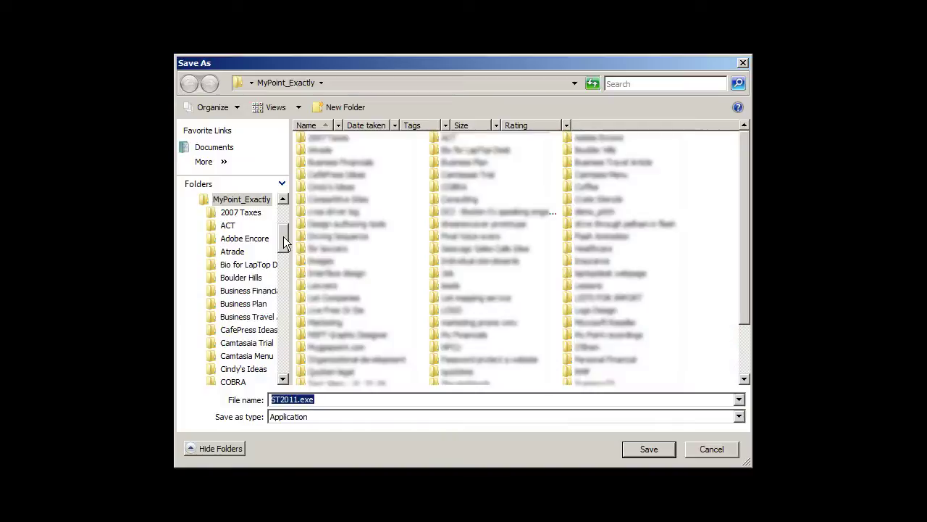
left_click_drag(284, 243, 286, 209)
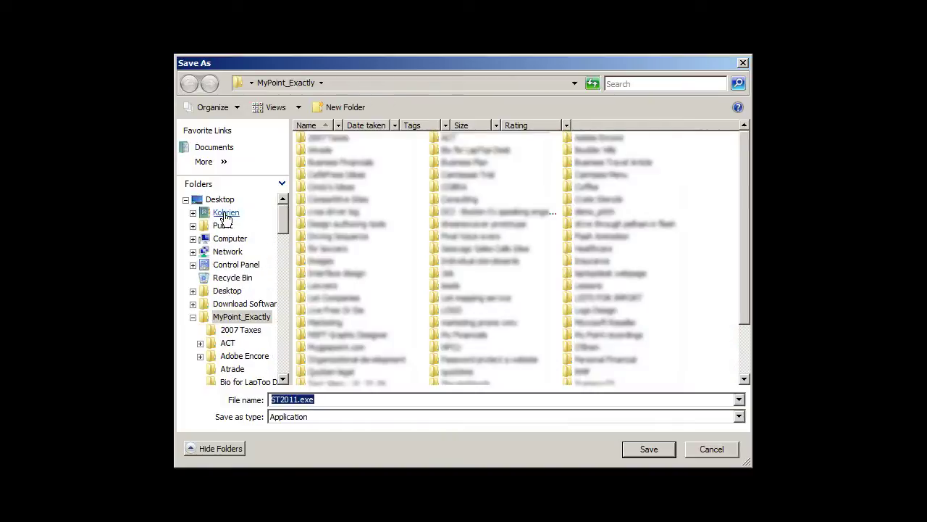
left_click(220, 199)
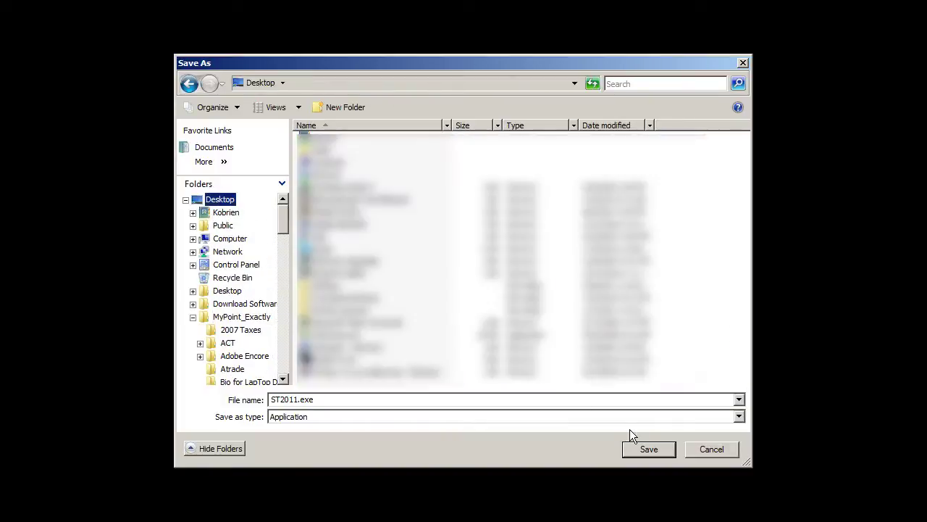
left_click(648, 452)
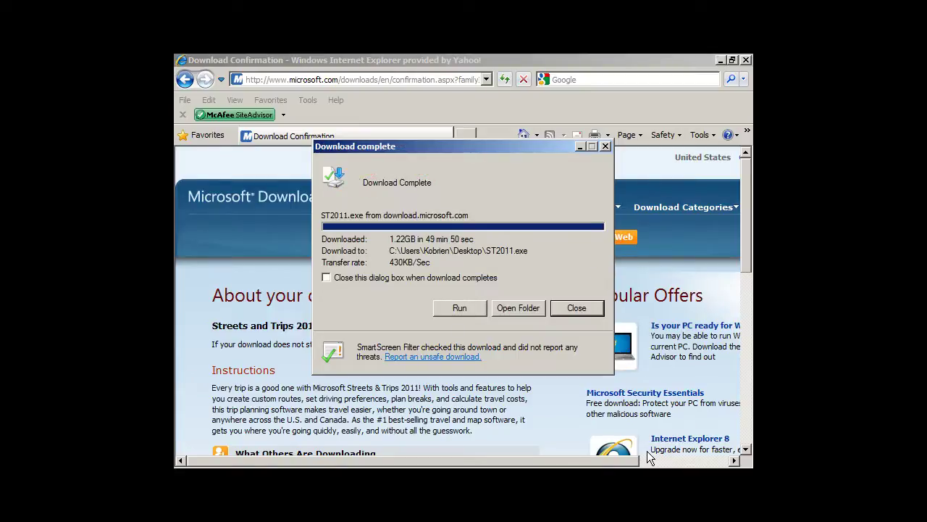
Run ST2011.exe, extract its files, and install .NET Framework 4 and other required components
left_click(462, 308)
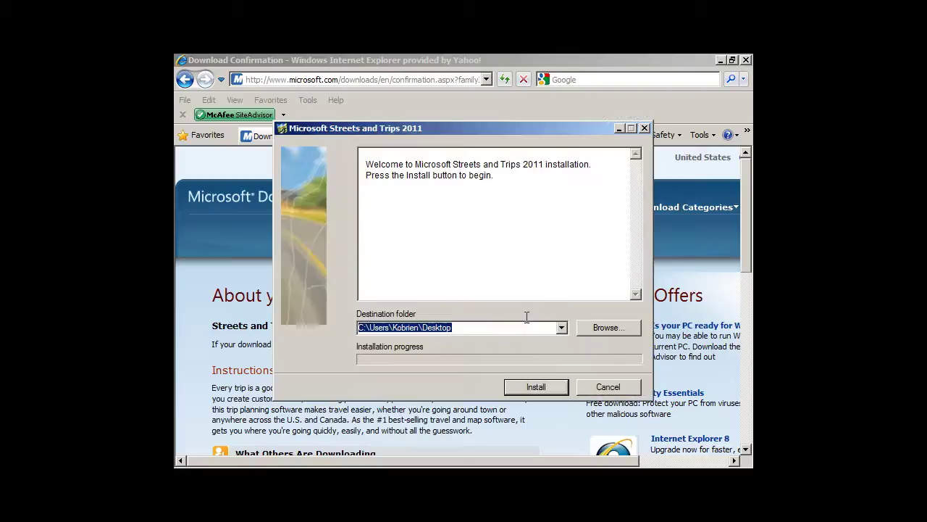
left_click(534, 387)
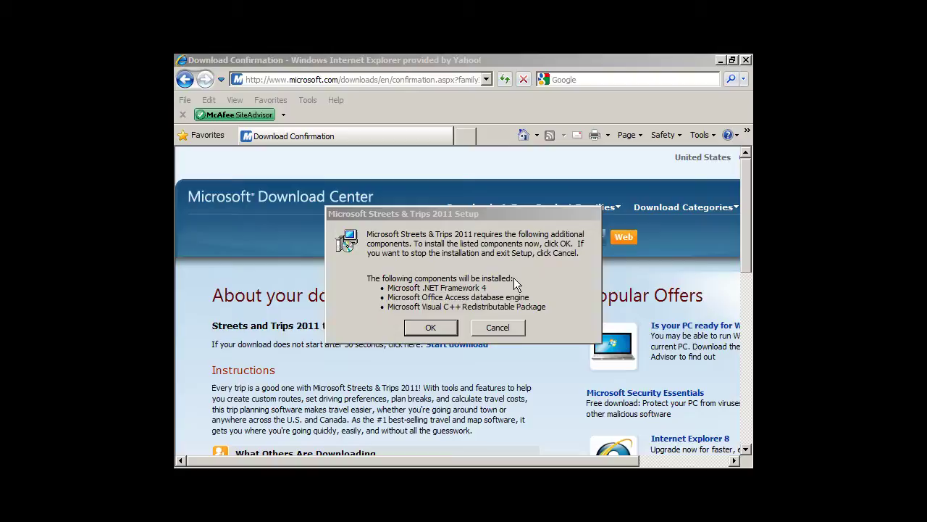
left_click(430, 327)
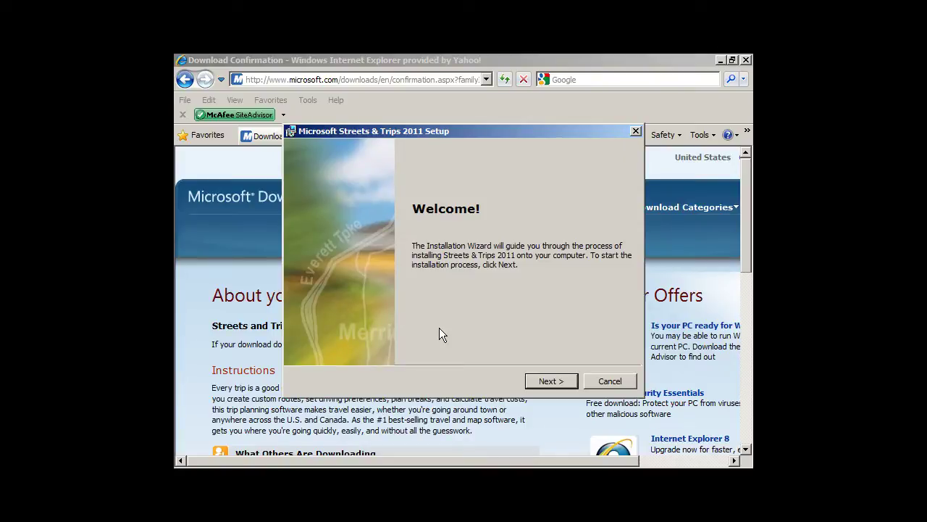
Enter the customer name, keep the previous version, and install to the default Program Files folder
left_click(559, 379)
type("My Point...Exactly, LLC")
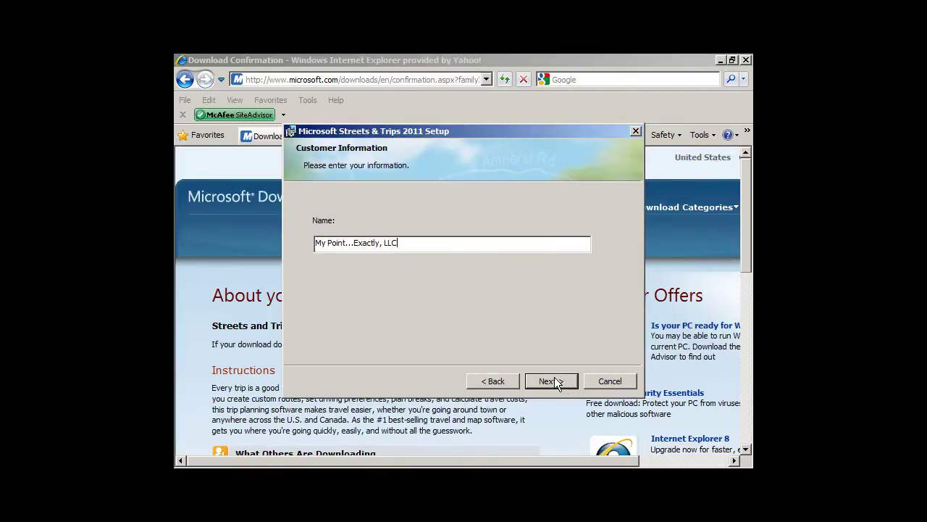
left_click(557, 382)
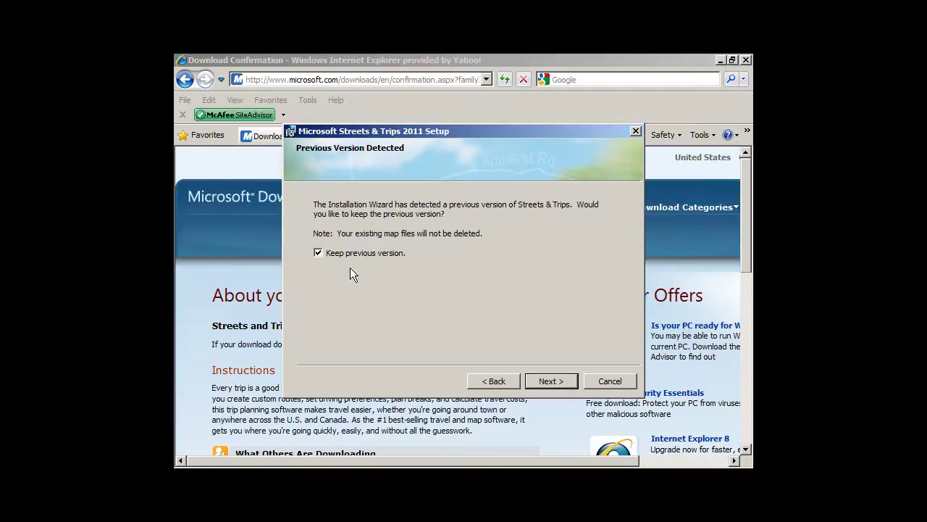
left_click(537, 381)
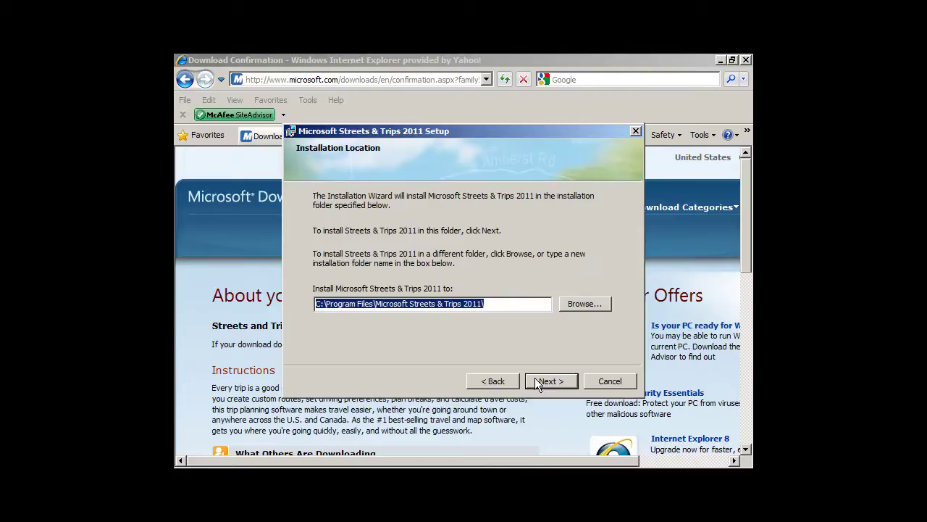
left_click(537, 382)
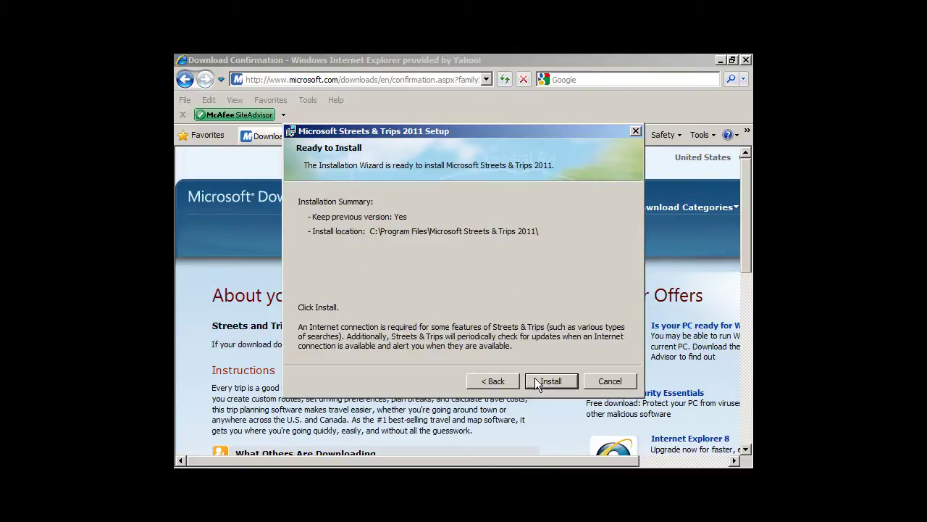
left_click(537, 382)
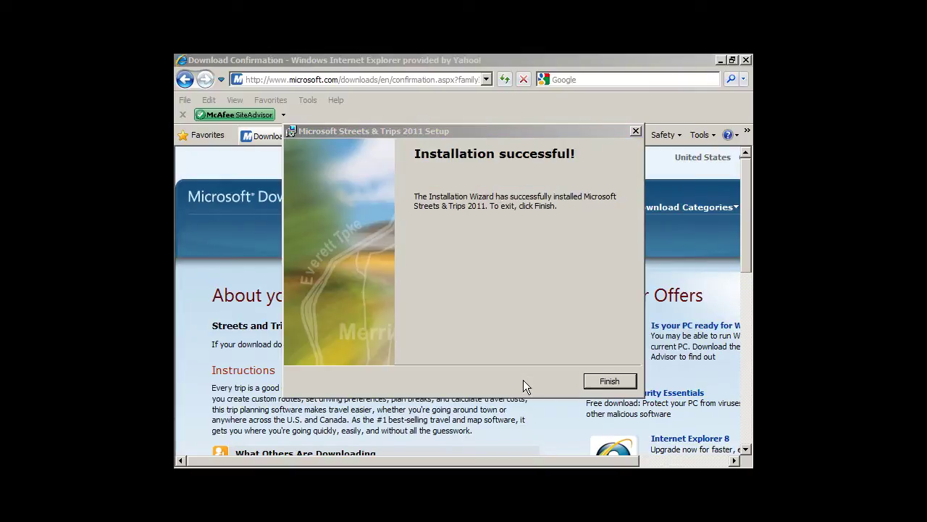
Finish the Streets & Trips 2011 setup wizard after the successful installation
left_click(605, 384)
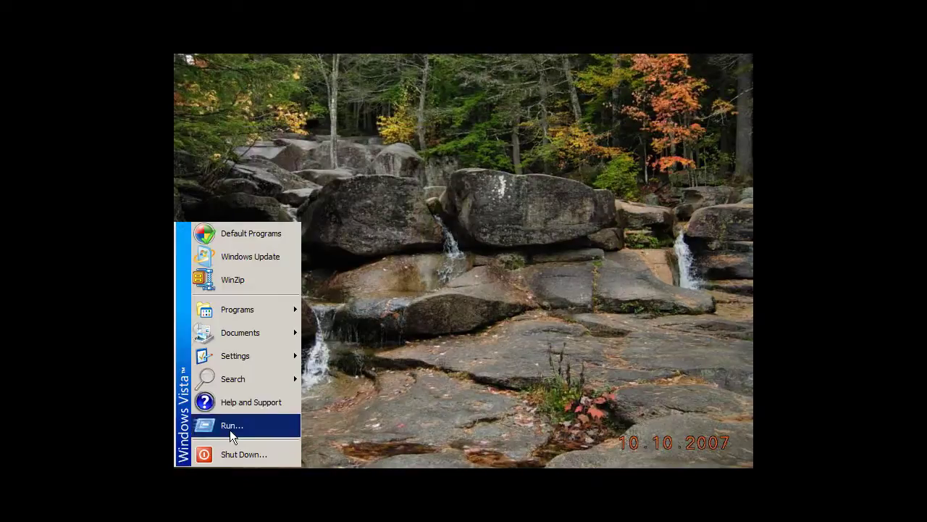
Launch Streets & Trips 2011 from the Start menu, accept the license, and choose the trial version
left_click(261, 312)
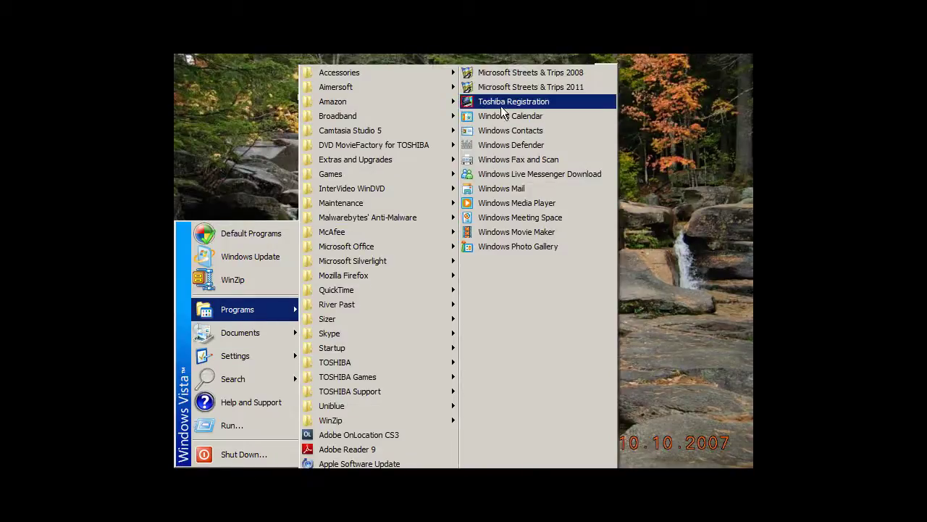
left_click(509, 85)
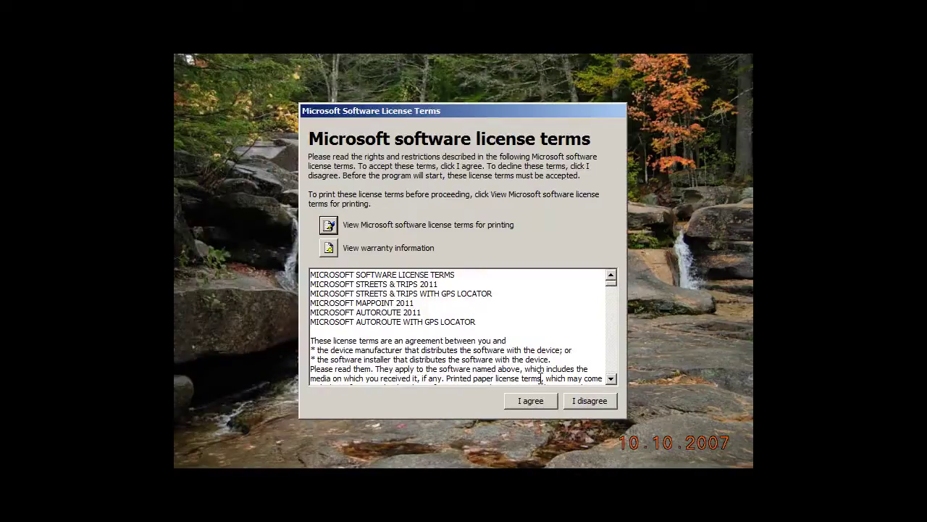
left_click(536, 399)
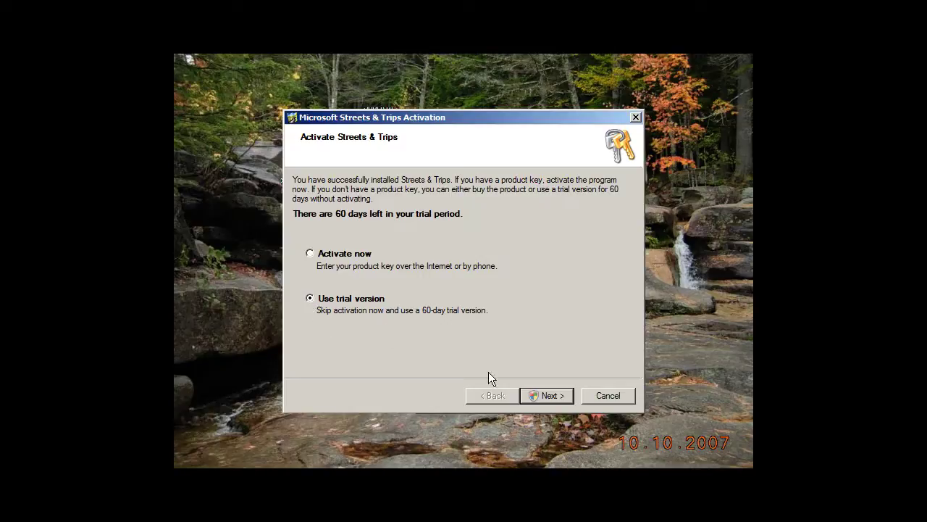
left_click(541, 396)
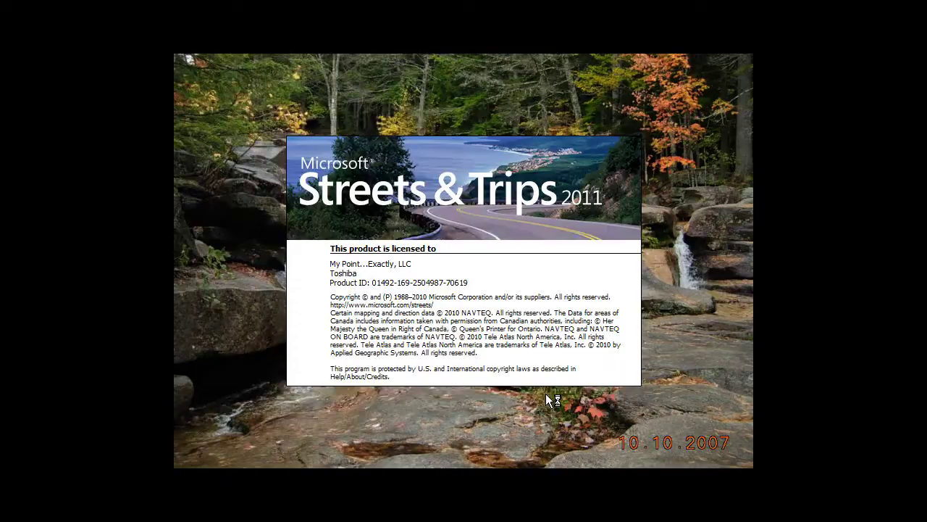